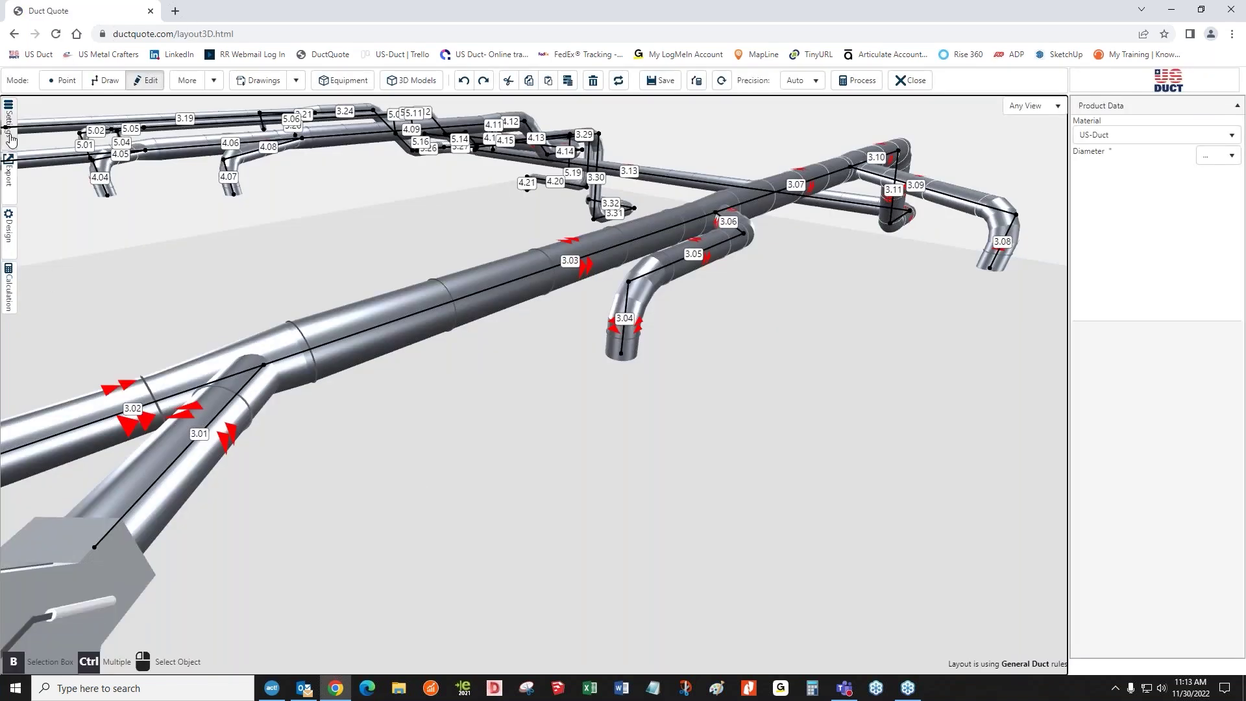
- Turn off the display of section numbers and section icons in the layout settings
left_click(10, 138)
left_click(123, 383)
left_click(124, 403)
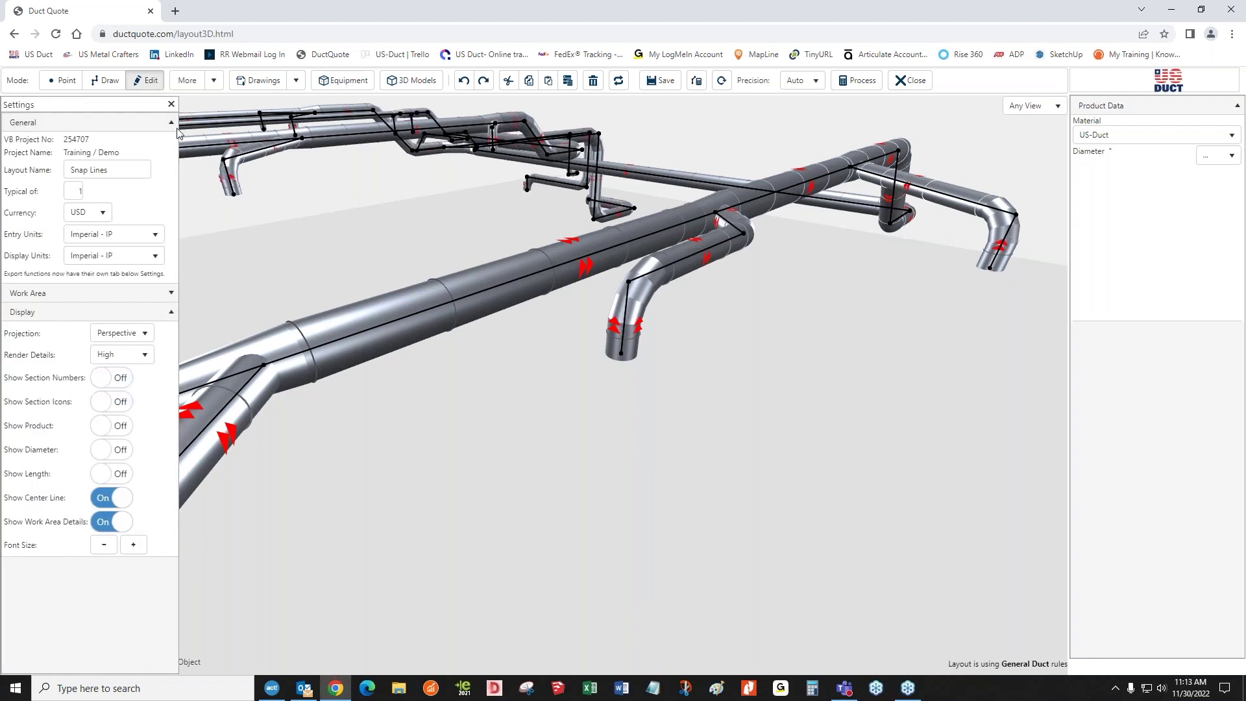
- Examine the two diverters on the duct runs and the vertical stacks above them
scroll(570, 503, "down", 5)
left_click_drag(579, 496, 519, 484)
right_click_drag(478, 464, 632, 538)
left_click_drag(715, 608, 720, 596)
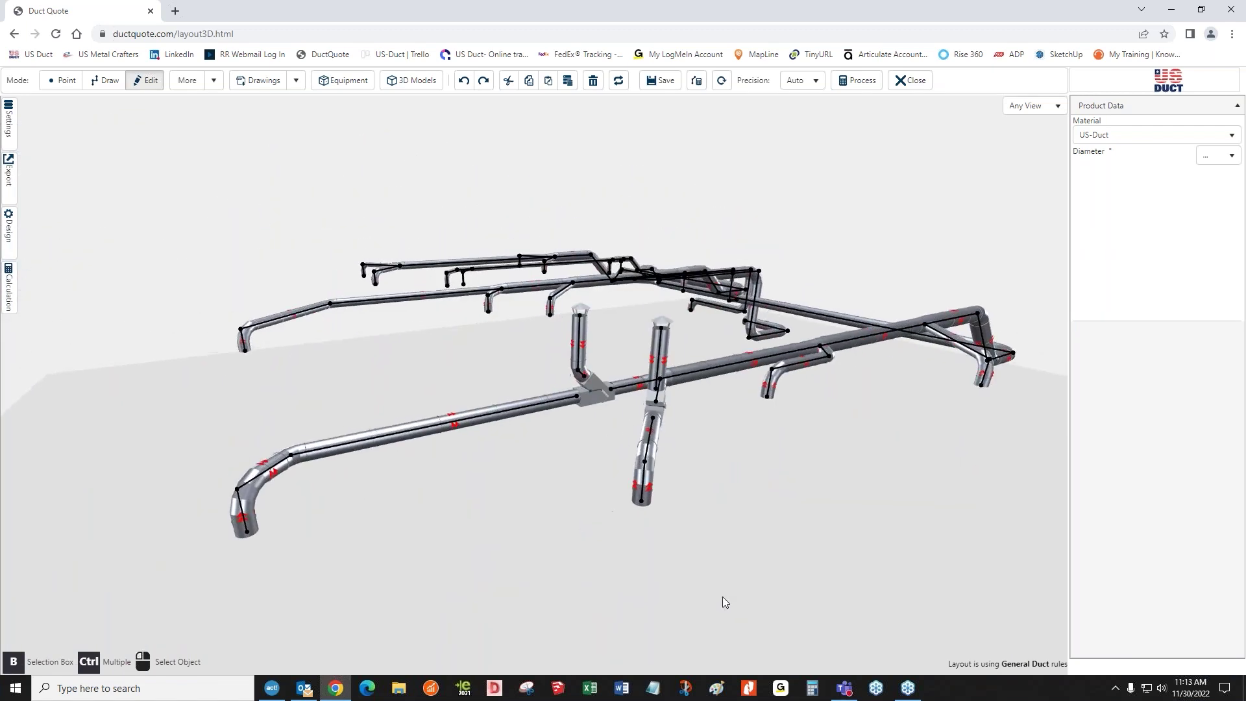
scroll(722, 596, "up", 5)
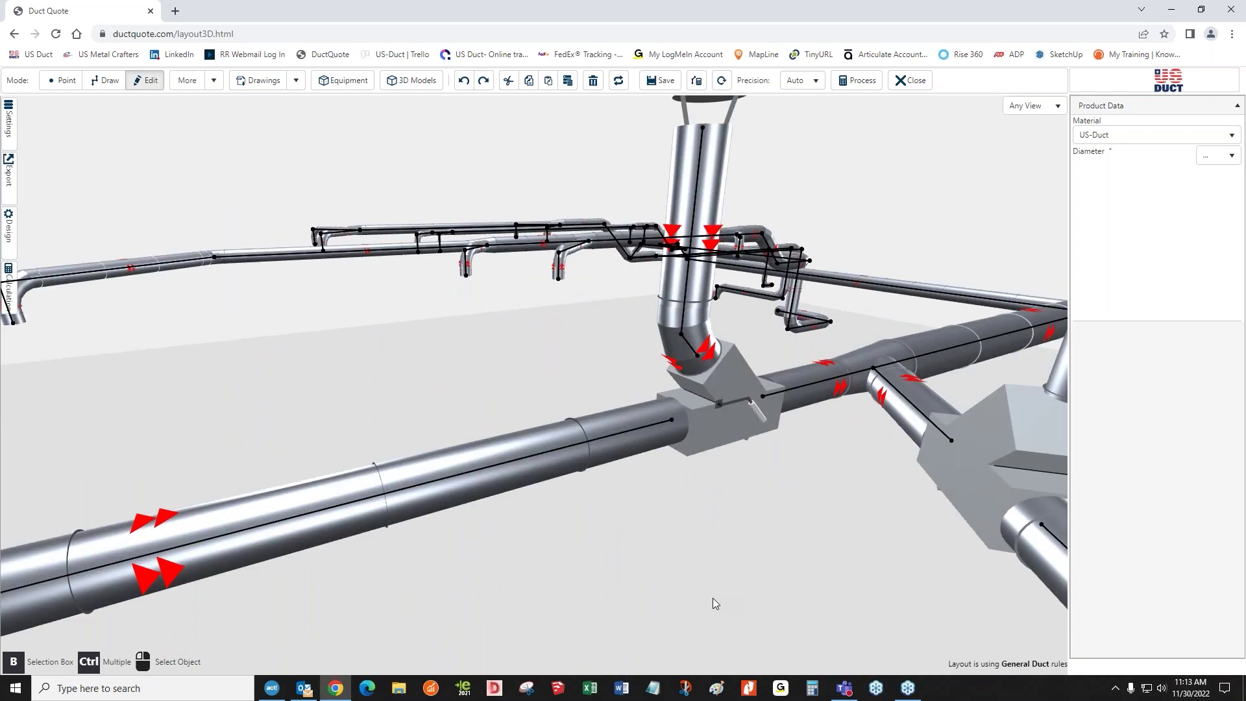
left_click_drag(712, 598, 695, 601)
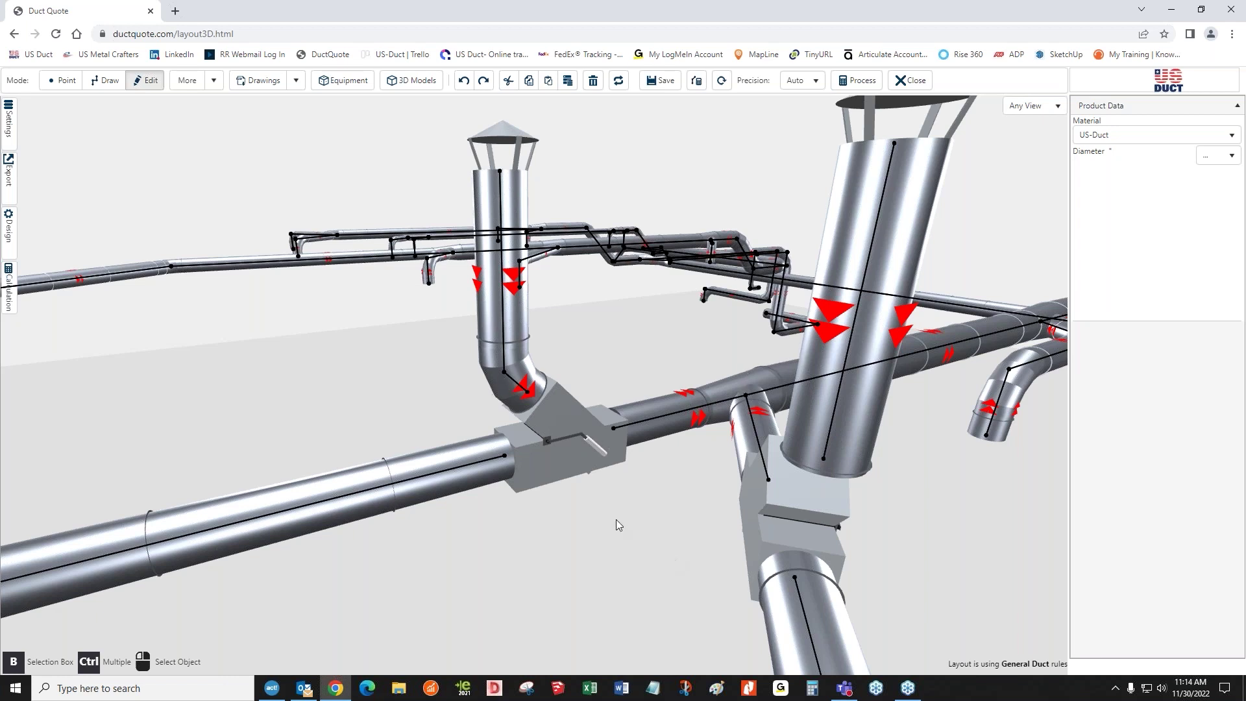
middle_click_drag(594, 516, 648, 567)
left_click(62, 80)
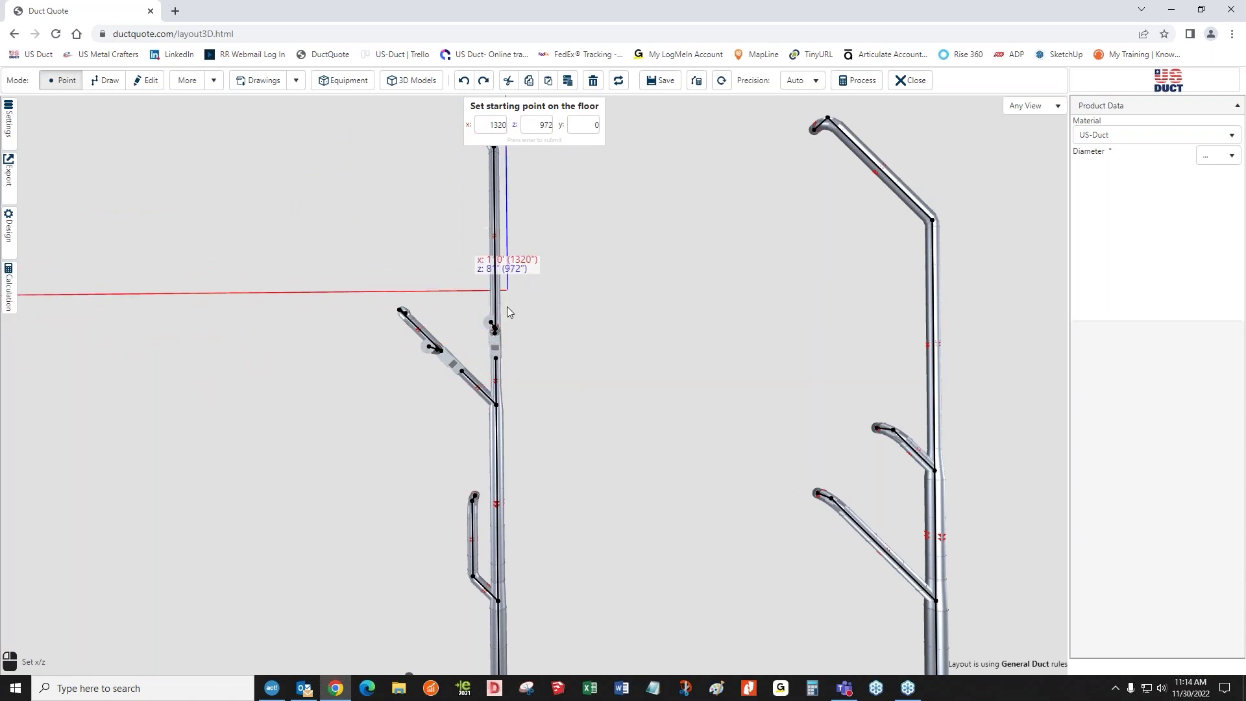
left_click(146, 80)
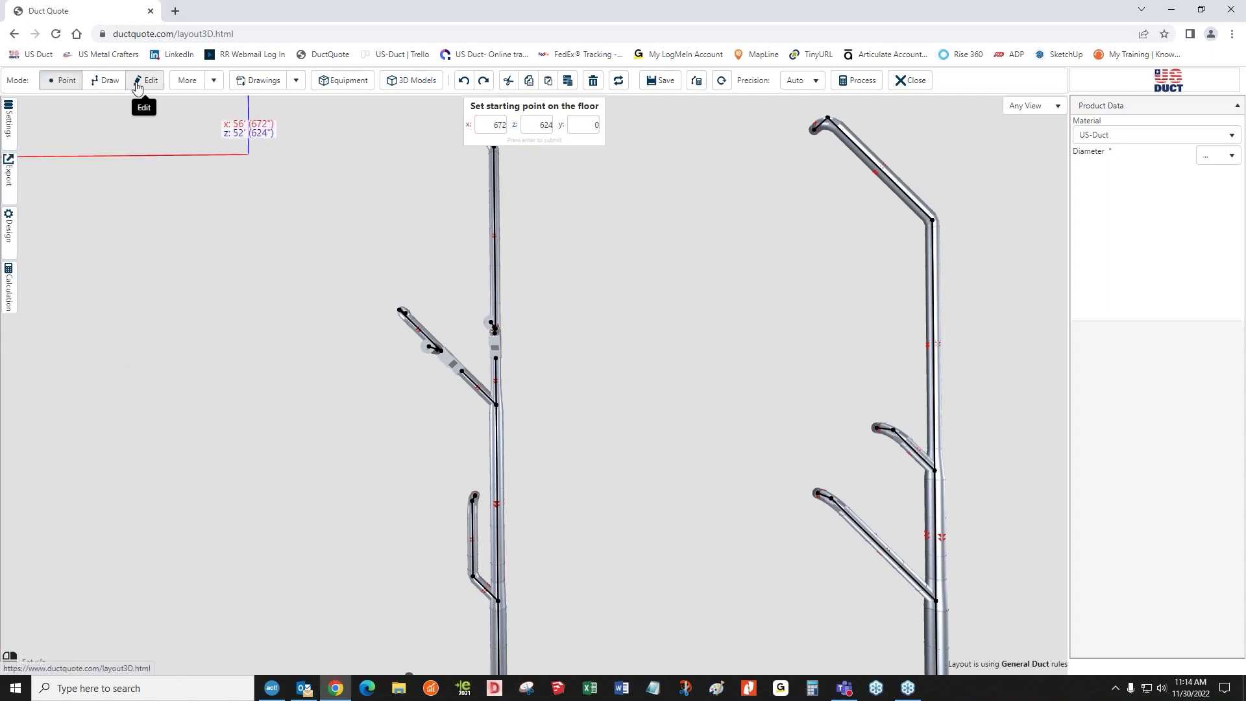
- Start a duct segment from the open lower end of the unconnected vertical stack with snapping disabled
mouse_move(247, 295)
left_mouse_down()
mouse_move(321, 335)
mouse_move(468, 329)
mouse_move(466, 295)
left_mouse_up()
scroll(466, 294, "up", 6)
left_click_drag(600, 319, 621, 477)
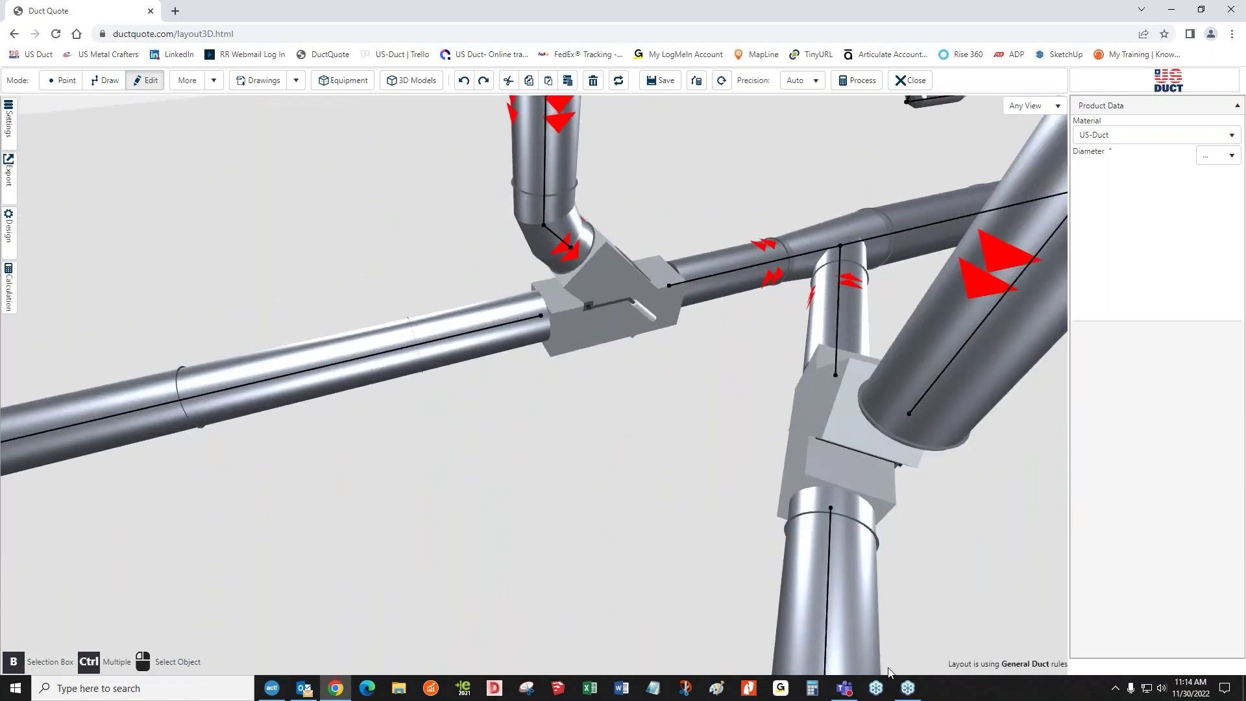
left_click_drag(886, 647, 702, 552)
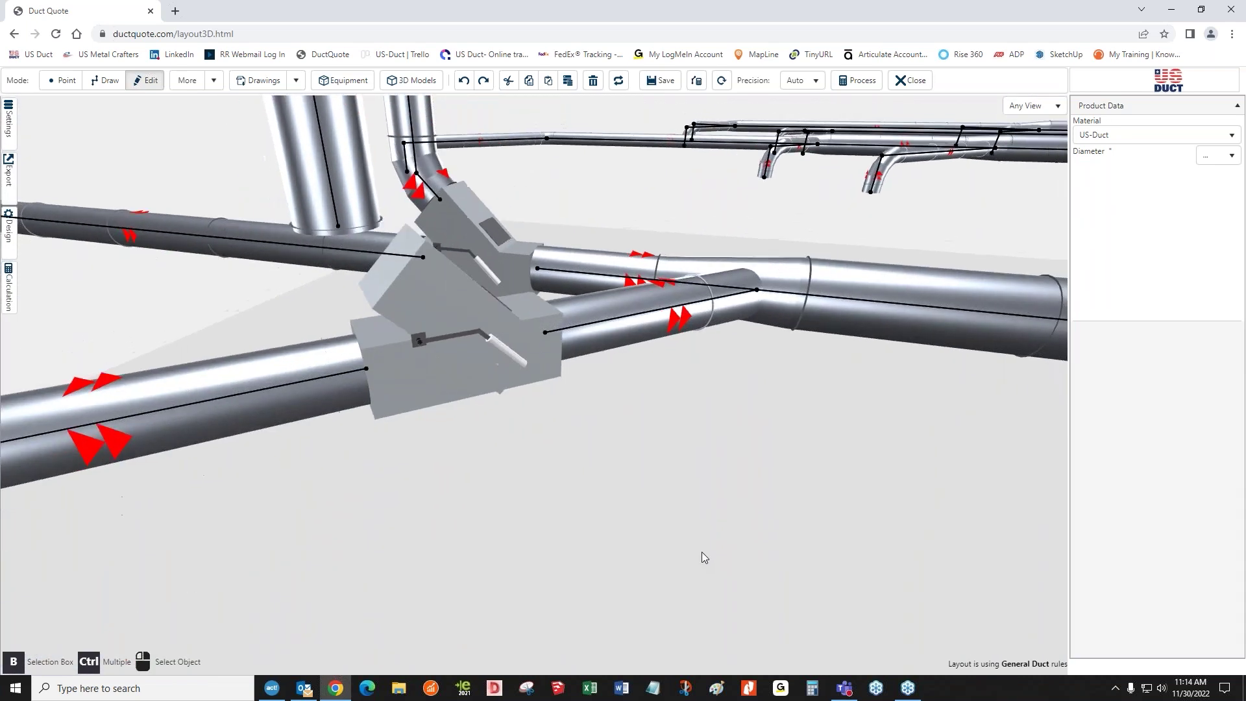
left_click(109, 83)
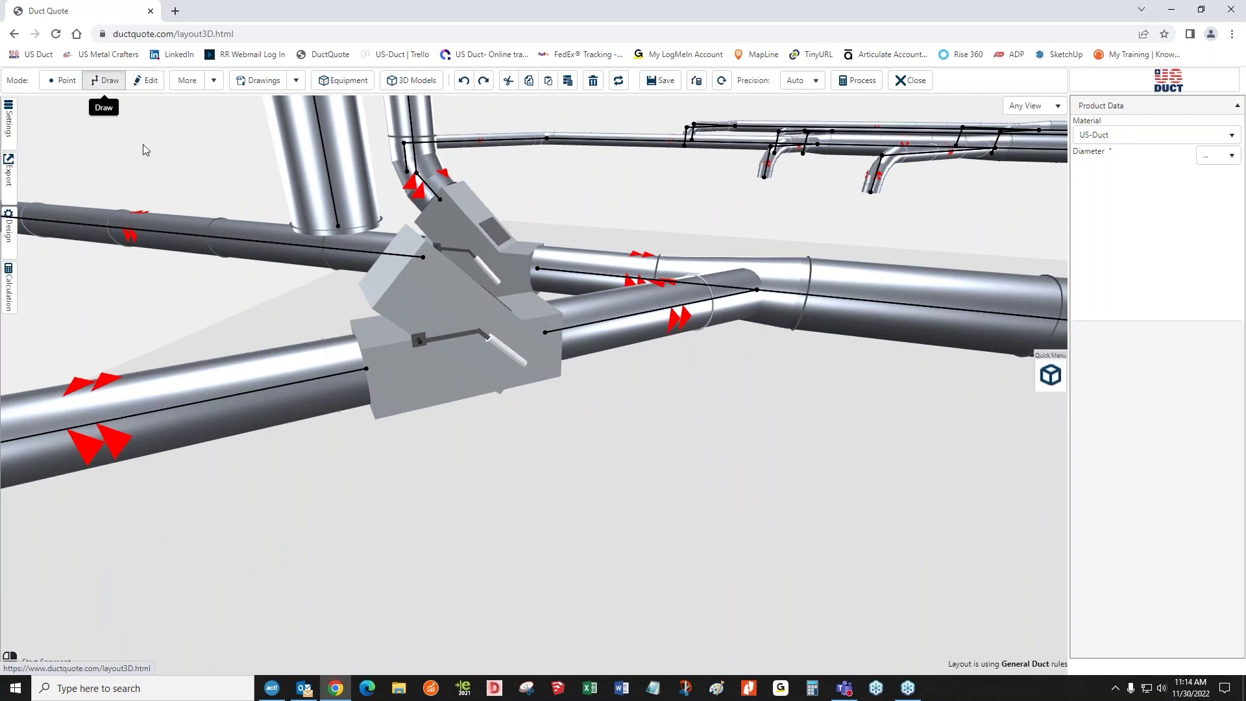
left_click(338, 226)
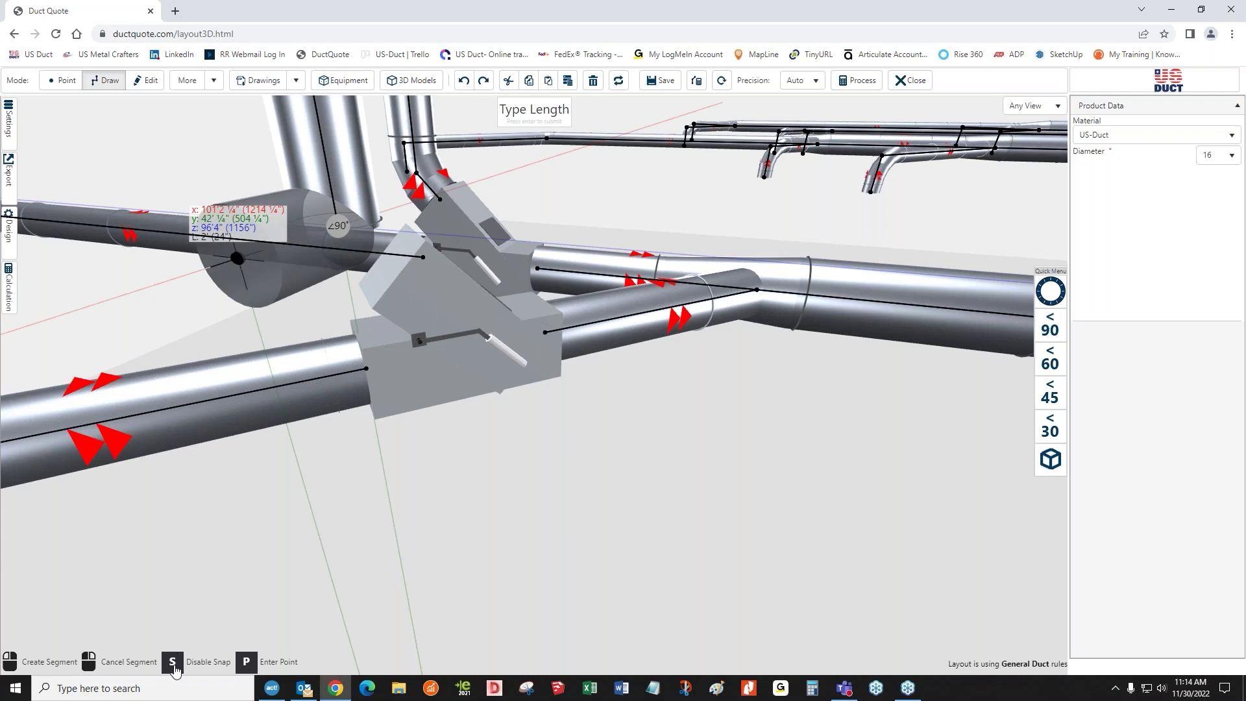
left_click(172, 662)
left_click(173, 666)
left_click(173, 666)
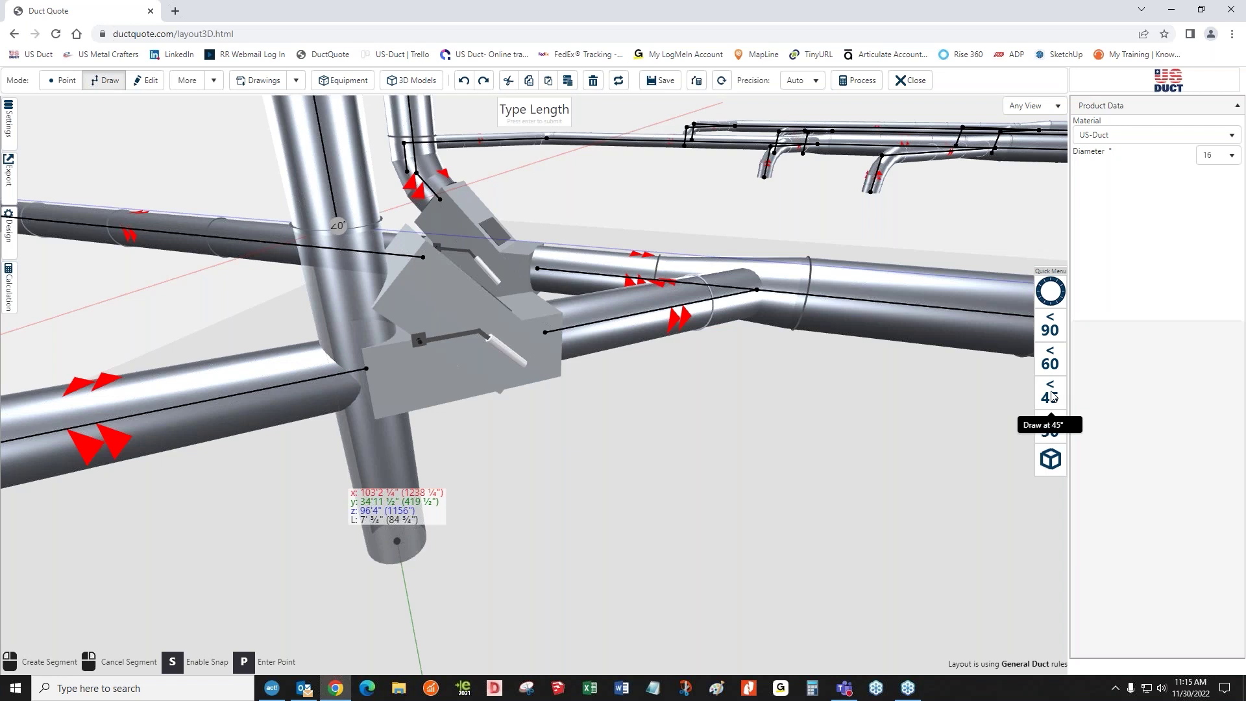
- Constrain the new segment to 45° and rotate its direction toward the diverter with the protractor
left_click(1051, 392)
left_click_drag(740, 422, 796, 270)
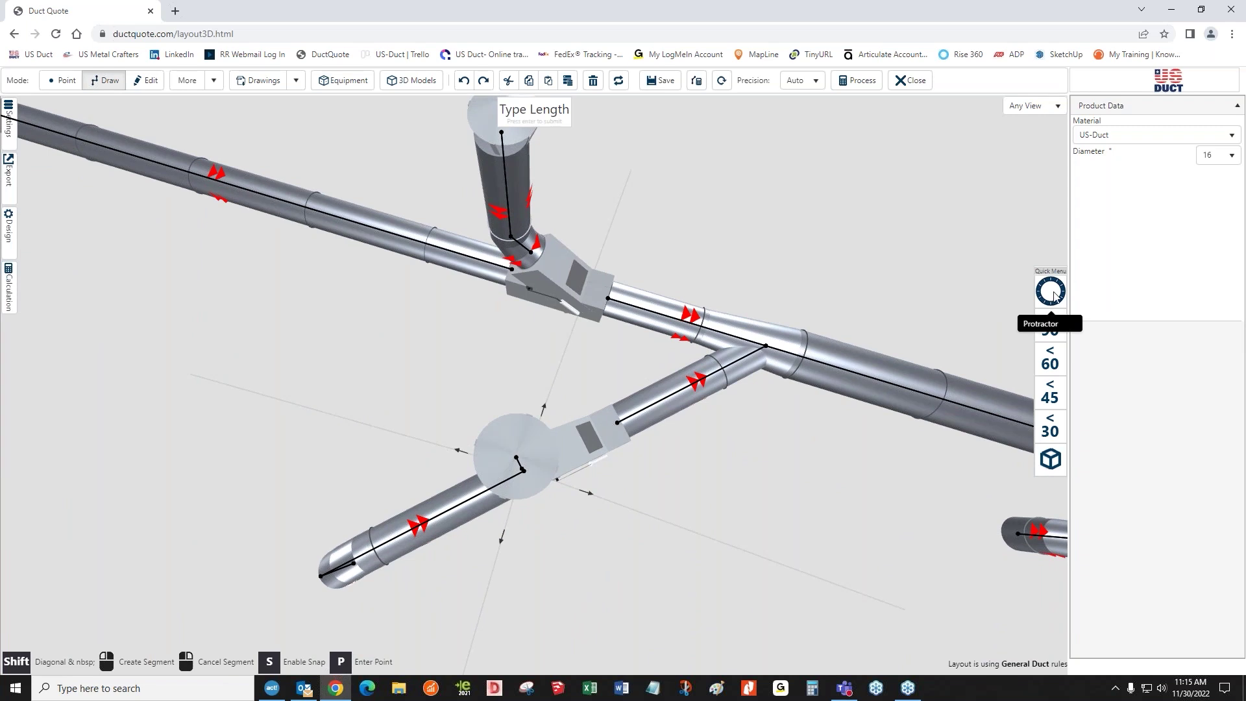
left_click(1051, 291)
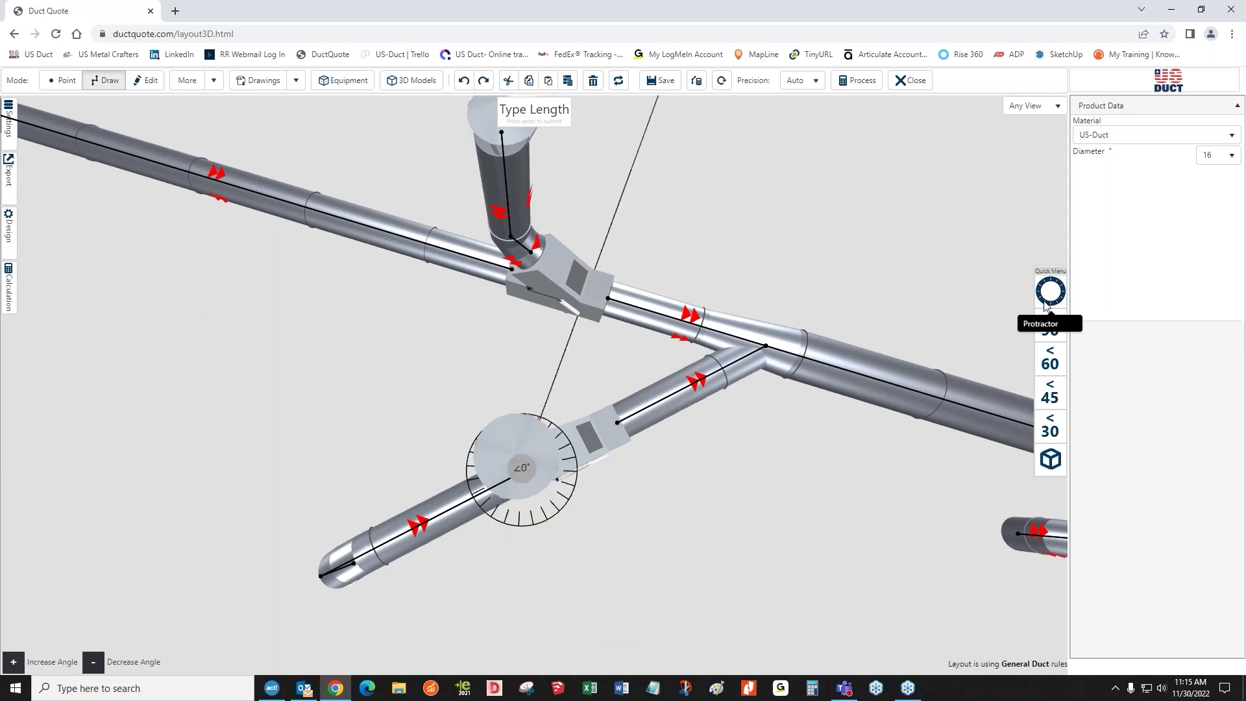
left_click(566, 444)
mouse_move(563, 438)
middle_mouse_down()
mouse_move(555, 383)
mouse_move(562, 434)
middle_mouse_up()
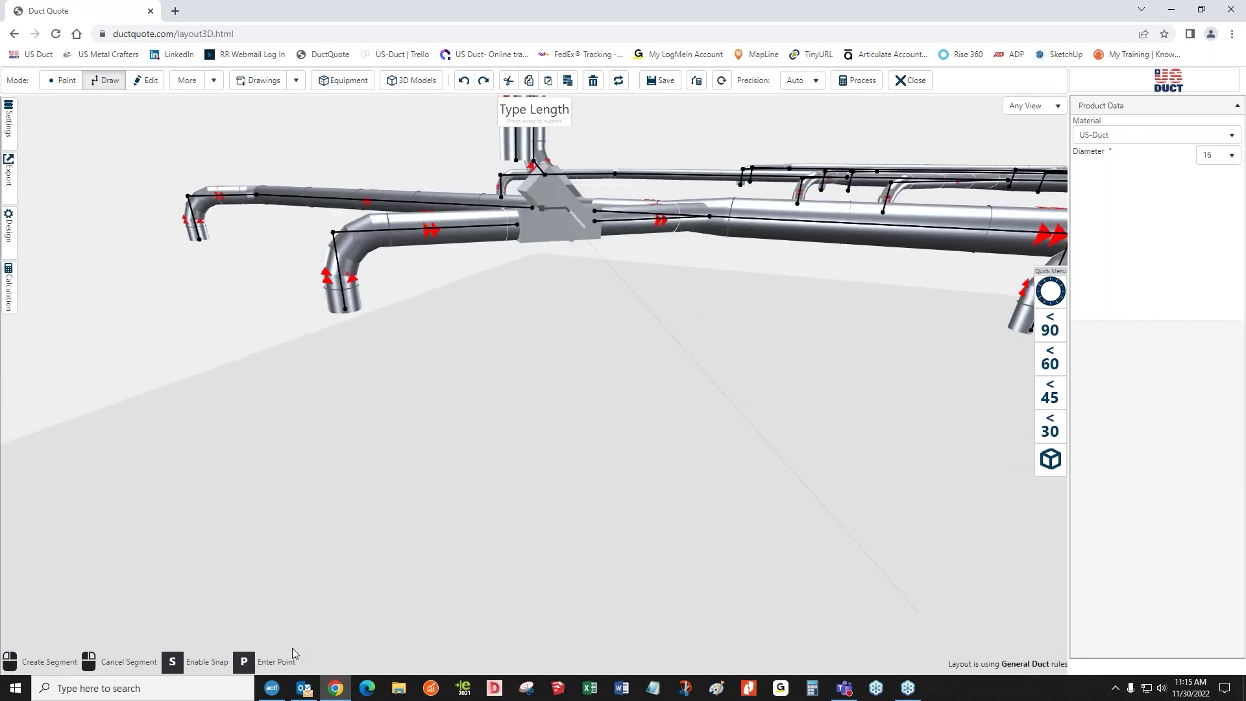
- Re-enable snapping, try to end the 45° segment inside the diverter inlet, and undo that segment
left_click(172, 661)
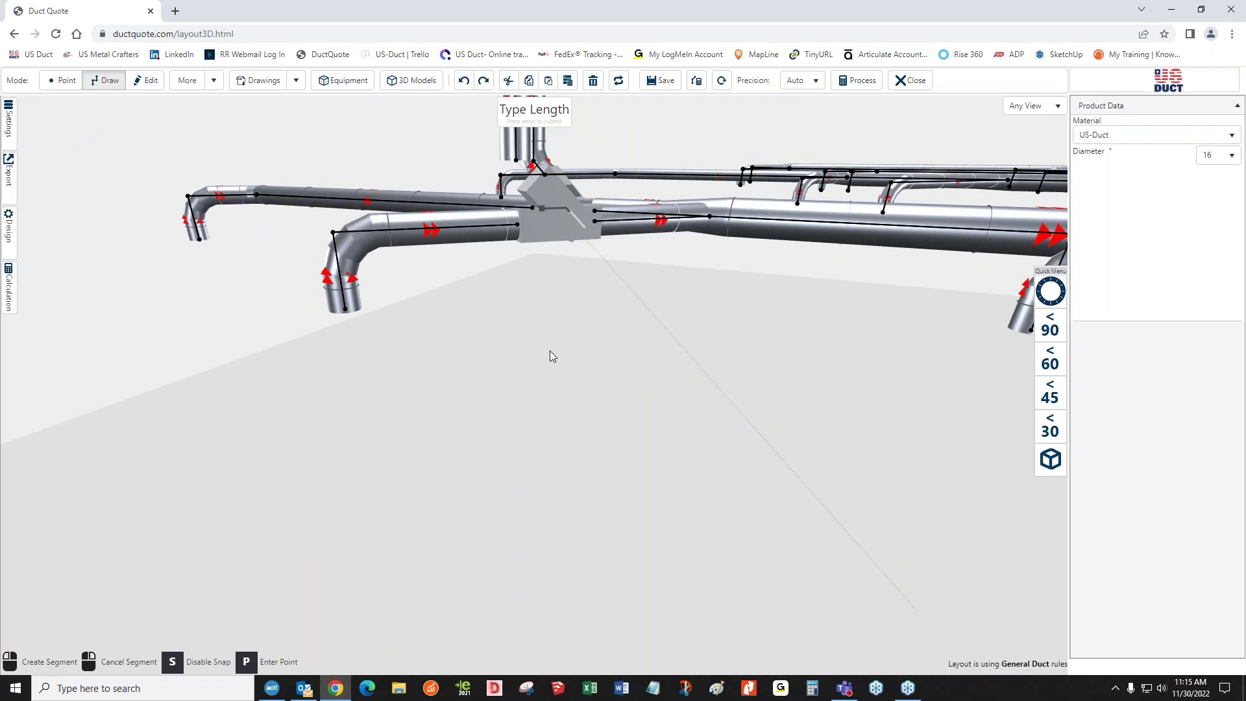
middle_click_drag(550, 380, 533, 479)
scroll(533, 479, "up", 2)
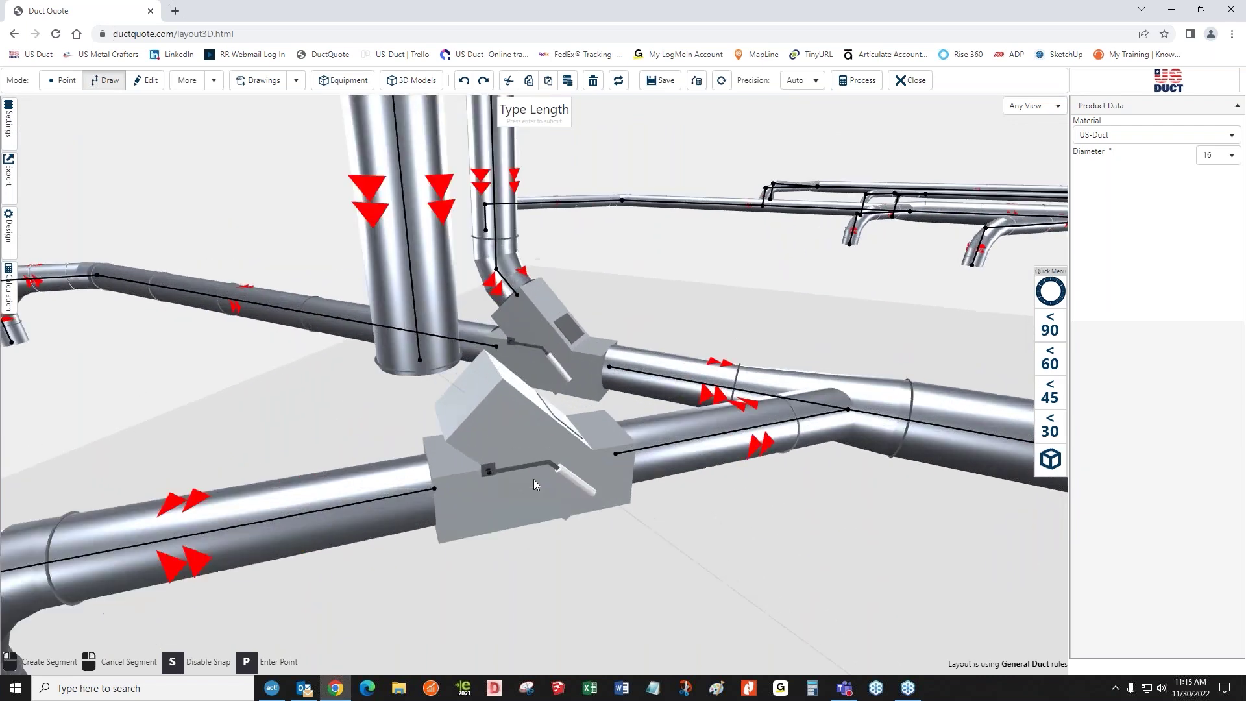
right_click_drag(536, 471, 551, 456)
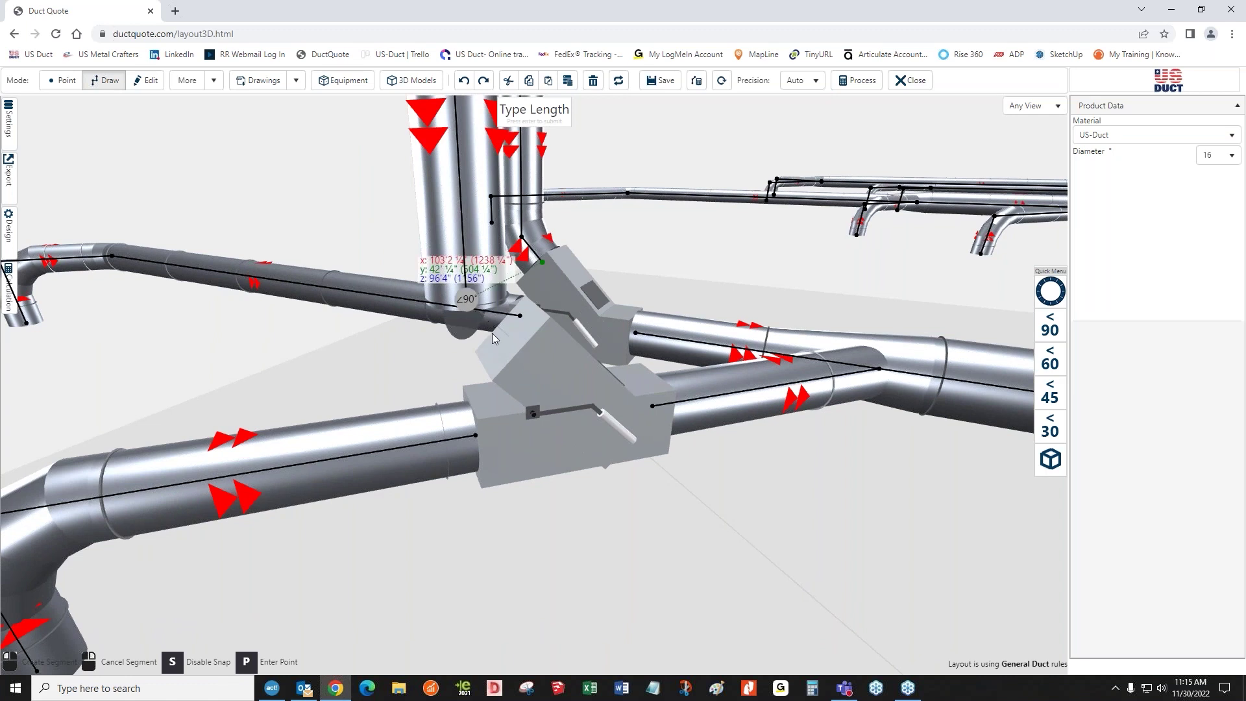
left_click(518, 356)
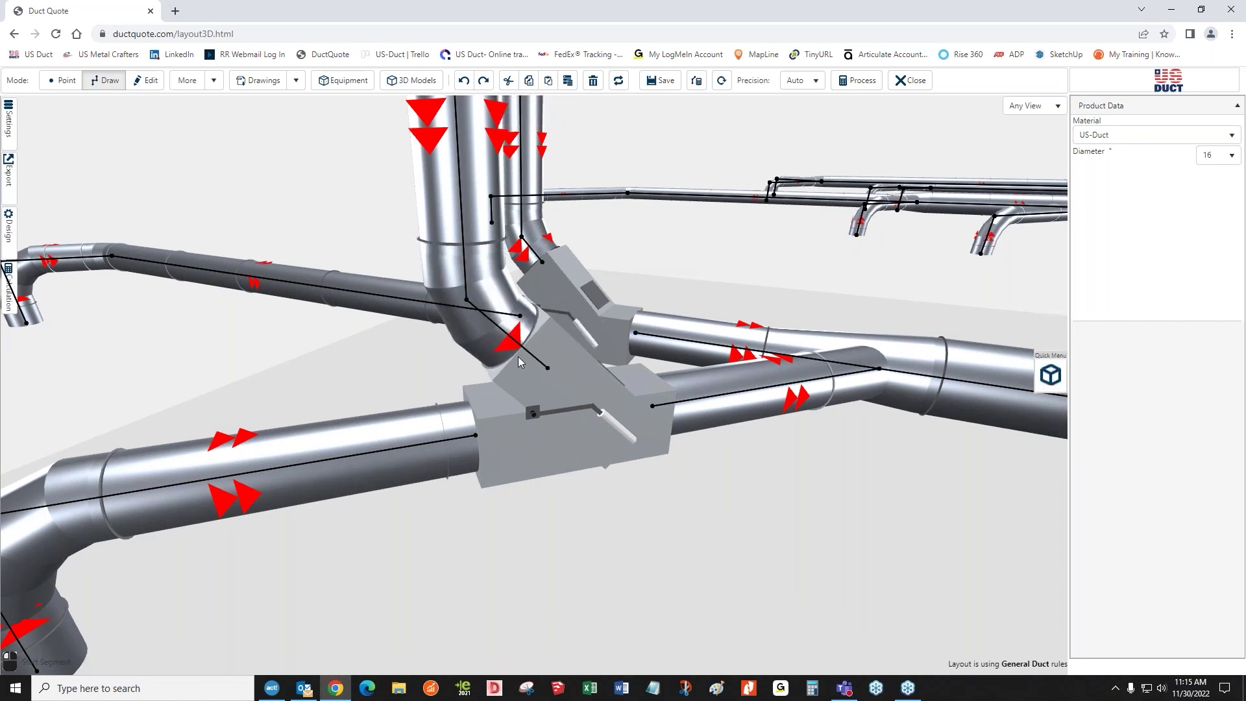
mouse_move(640, 503)
middle_mouse_down()
mouse_move(635, 519)
mouse_move(614, 518)
middle_mouse_up()
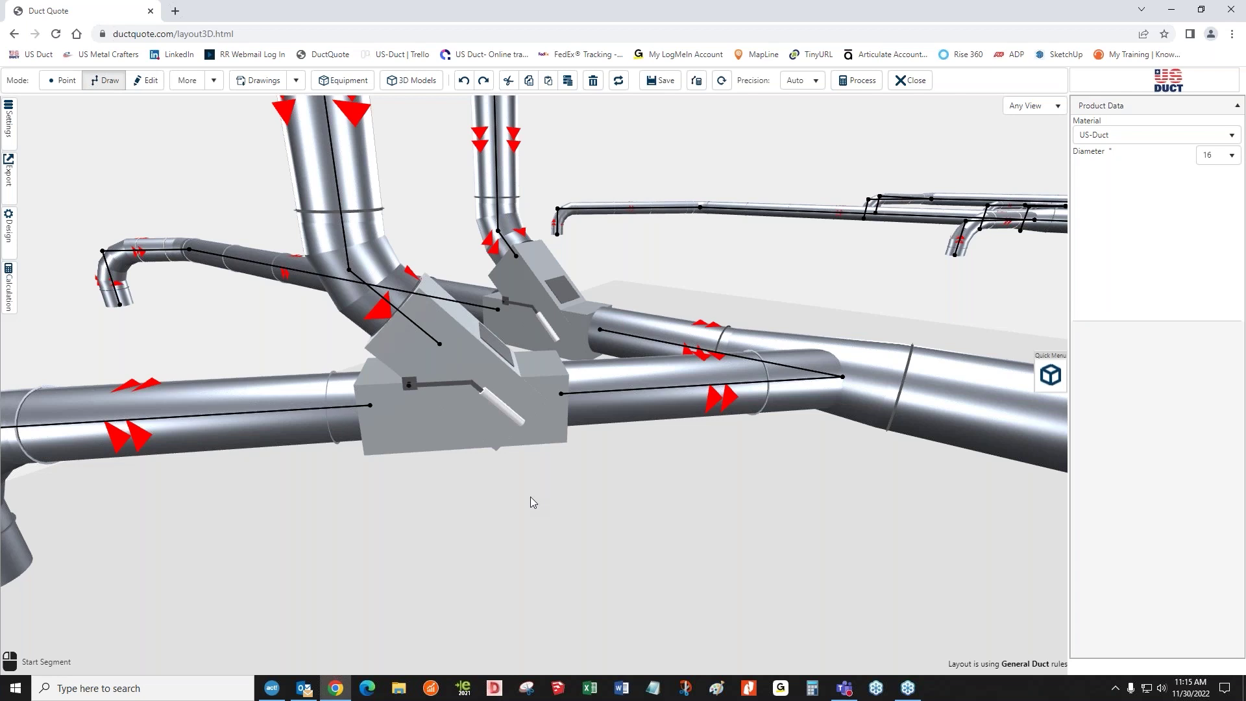
left_click(465, 82)
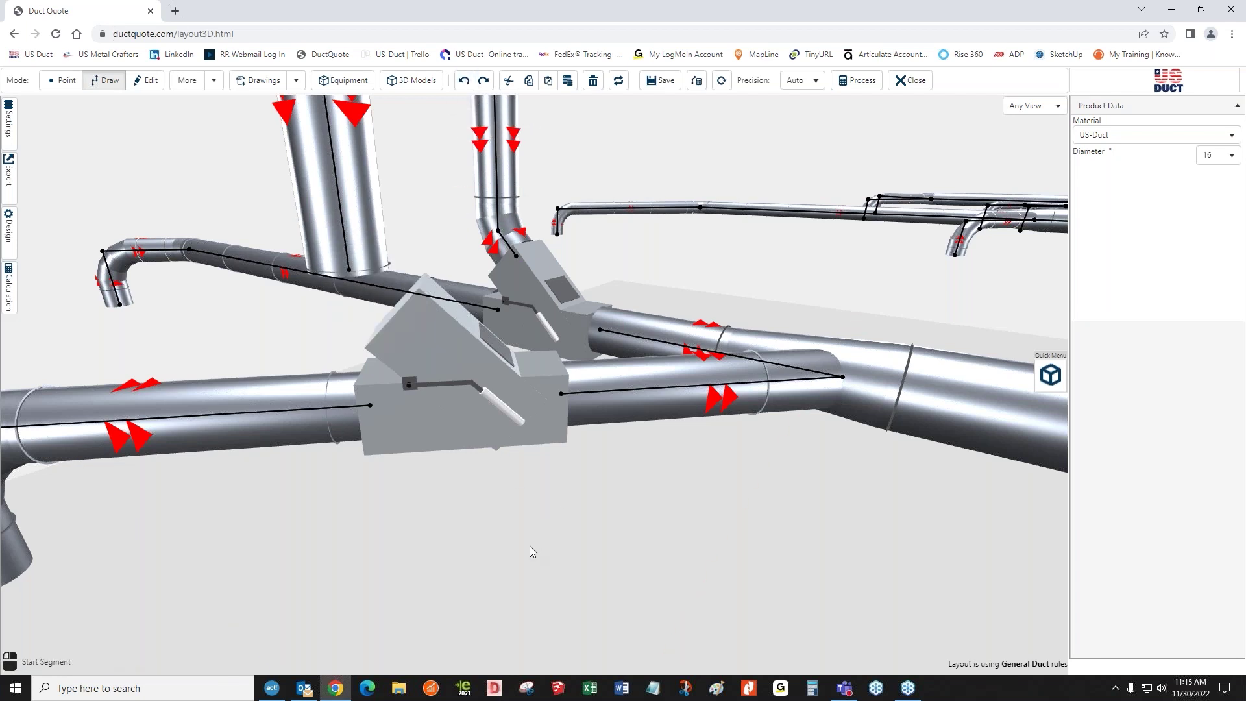
- Restart a duct segment at the stack's open lower end and disable snapping for it
middle_click_drag(527, 545, 652, 568)
left_click(118, 81)
left_click(504, 314)
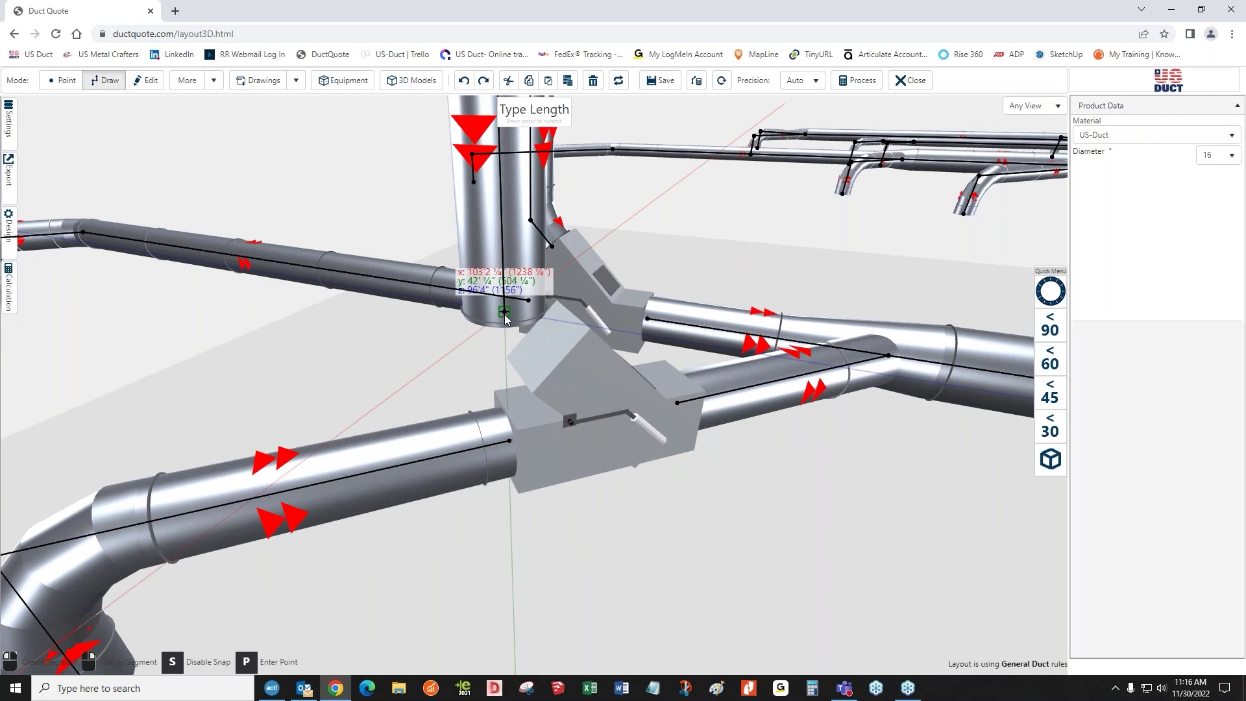
left_click(172, 662)
left_click(173, 663)
left_click(173, 662)
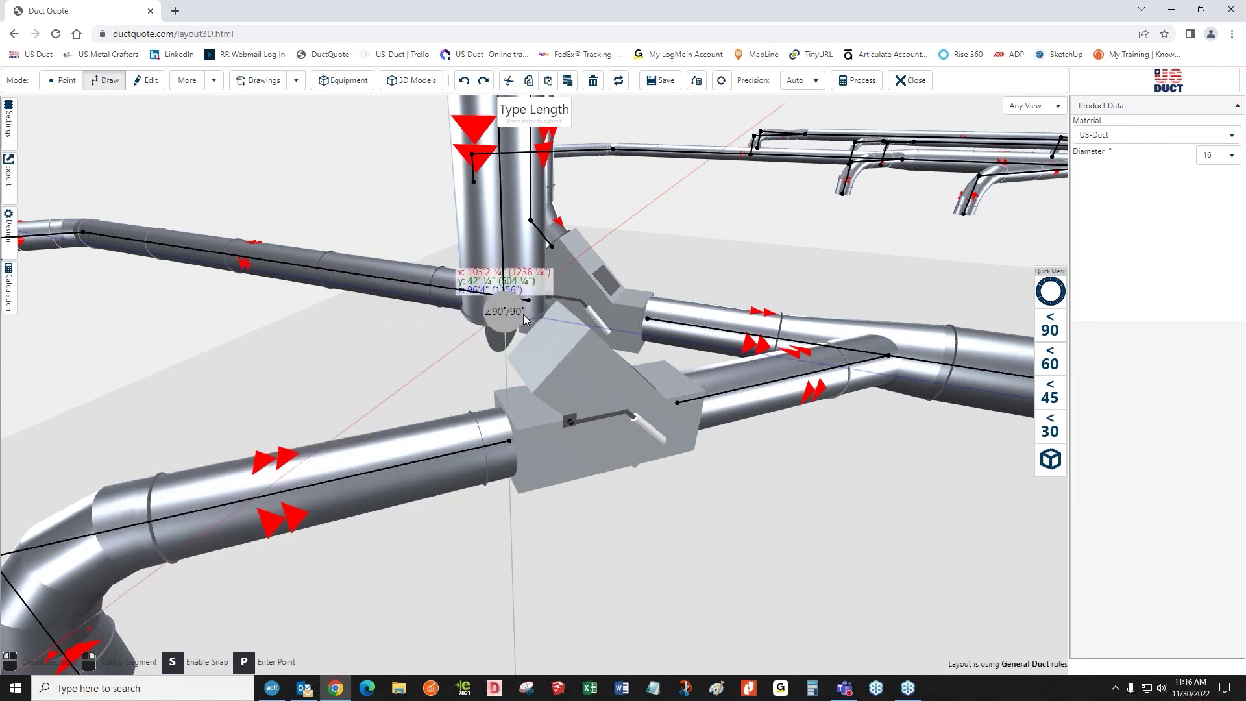
- Draw the segment at 45°, aimed at the diverter inlet with the protractor, about 13 inches long
left_click(1049, 388)
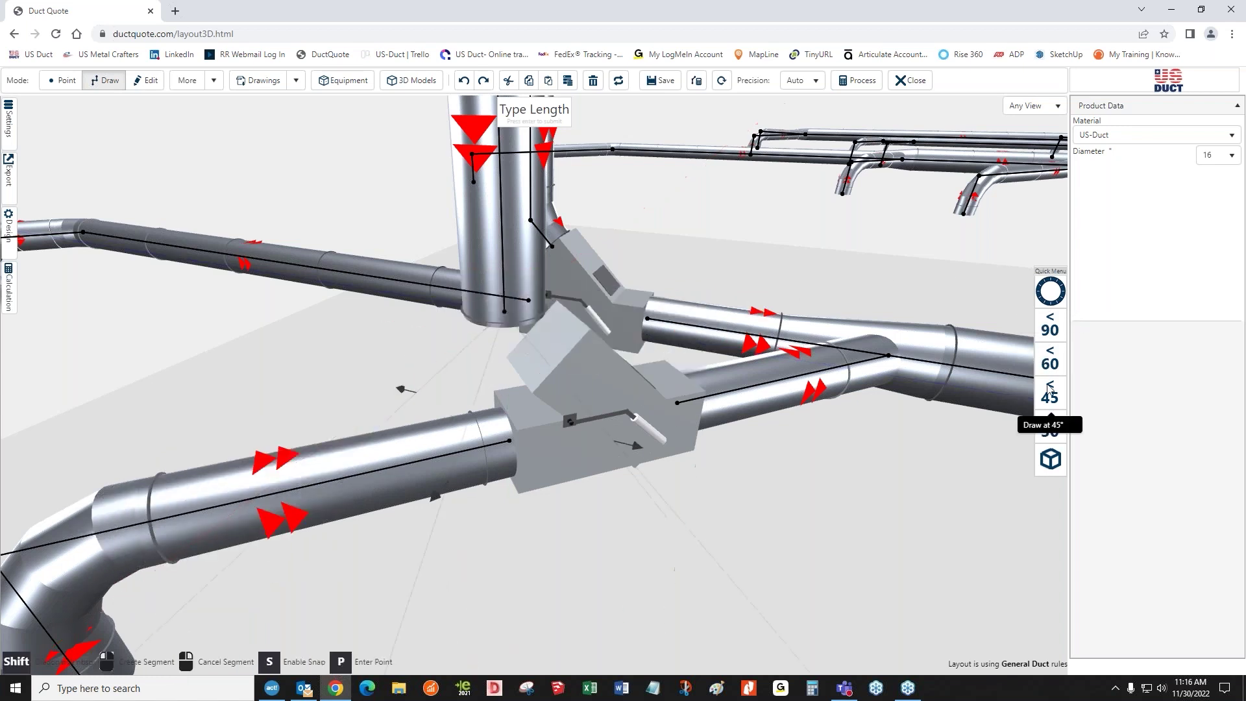
left_click(1049, 291)
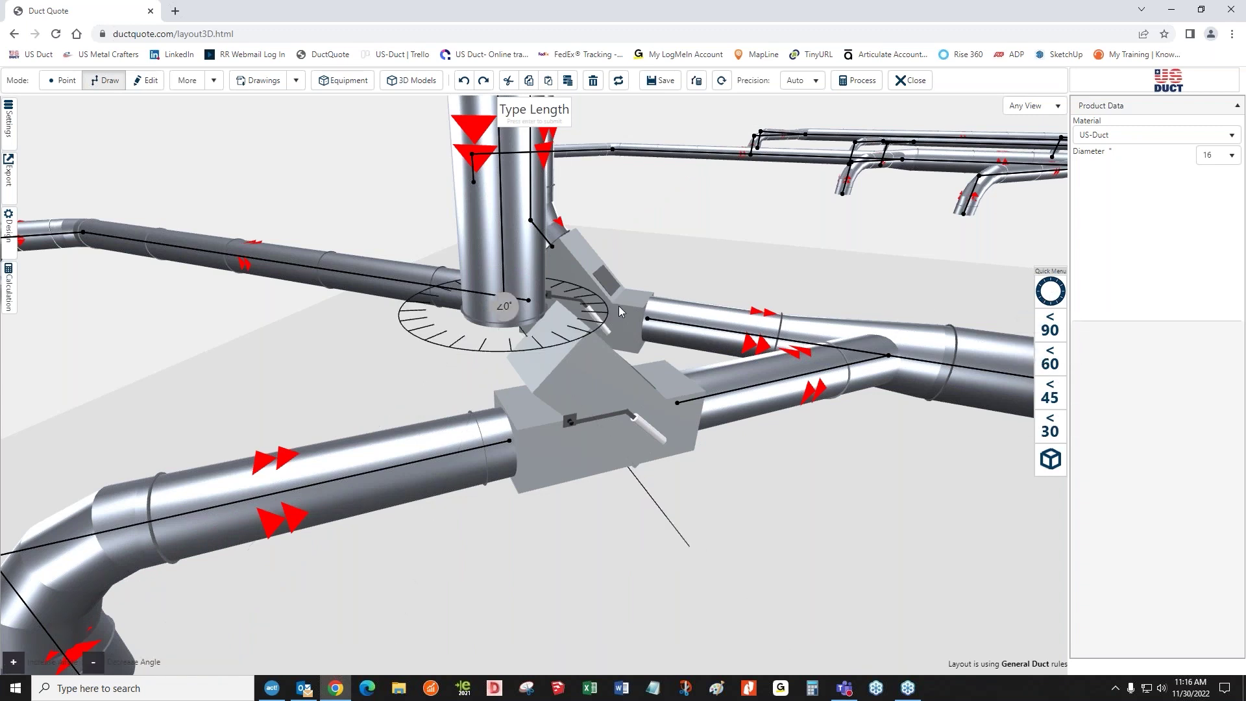
left_click(583, 300)
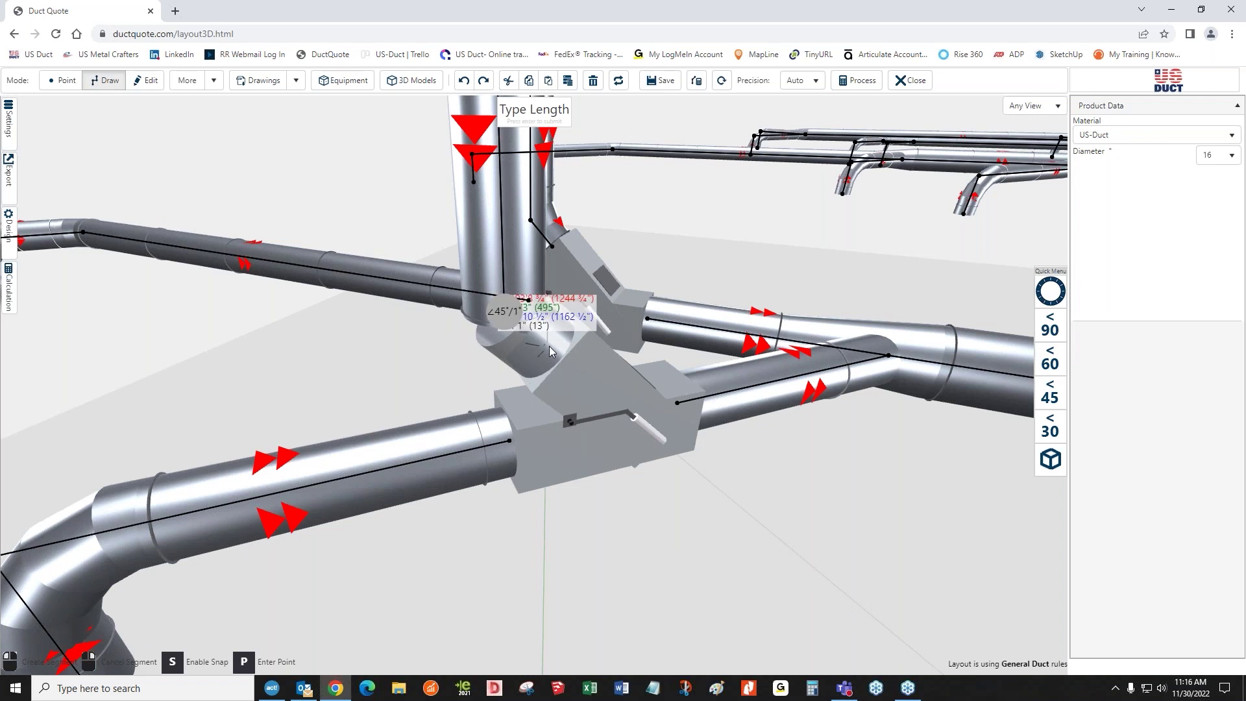
left_click(543, 345)
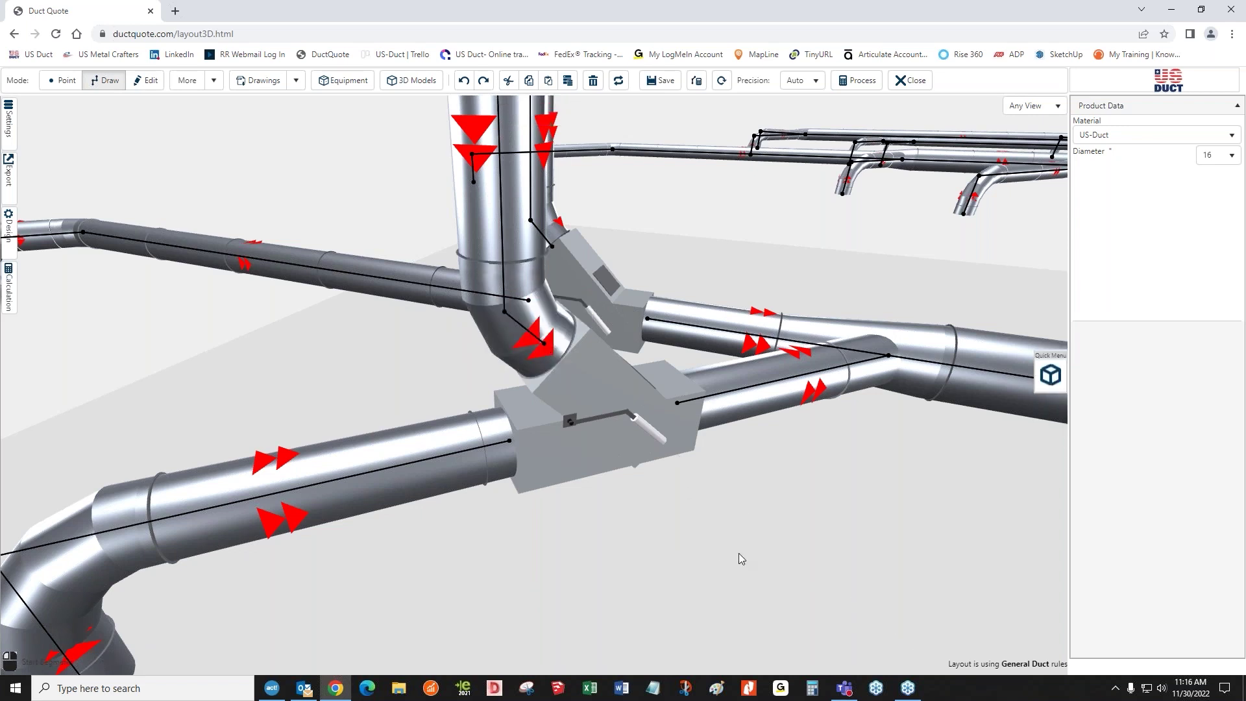
- Check the stack's 45° connection to the diverter and look over the entire duct layout
left_click_drag(739, 553, 707, 548)
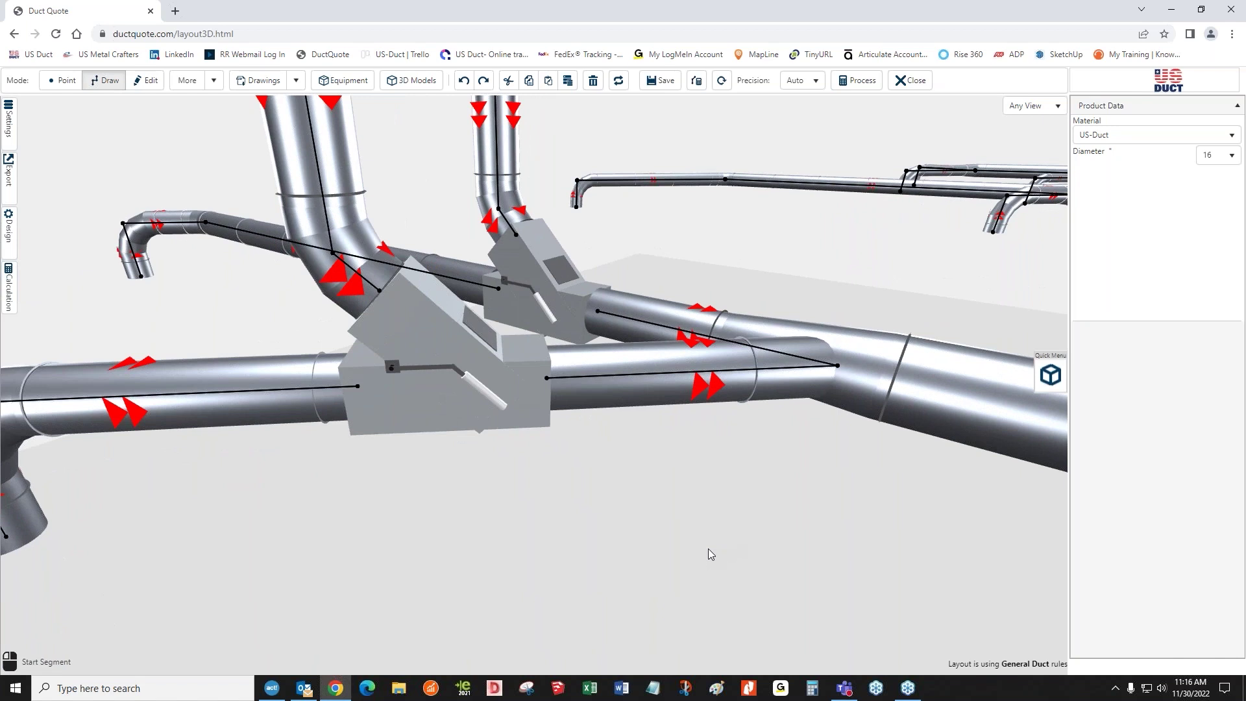
scroll(729, 556, "down", 3)
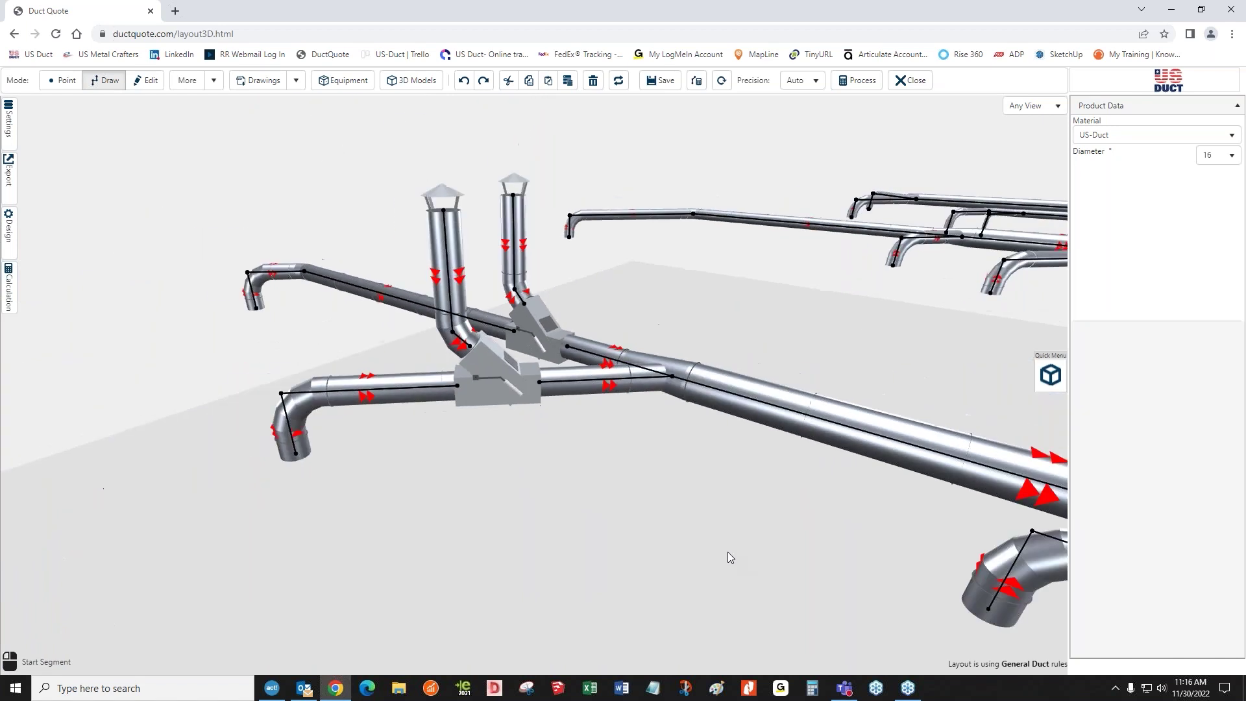
left_click_drag(729, 556, 771, 563)
scroll(489, 528, "down", 5)
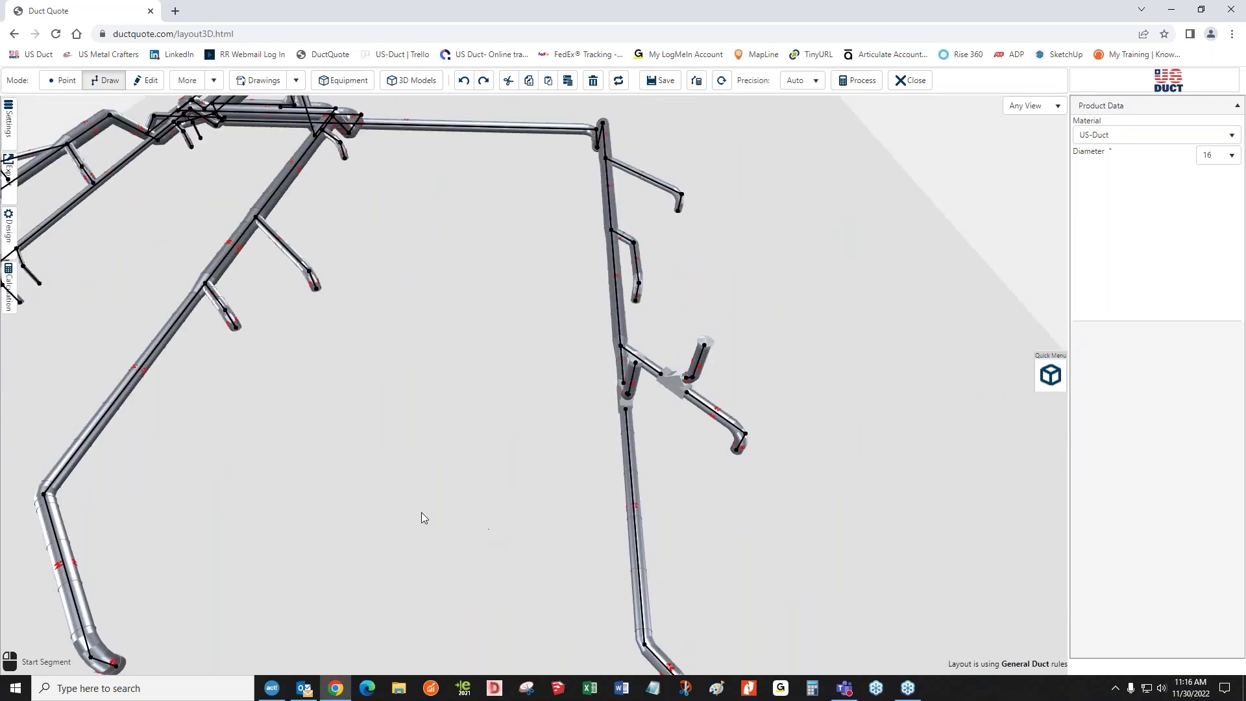
left_click_drag(422, 512, 620, 496)
scroll(620, 496, "down", 2)
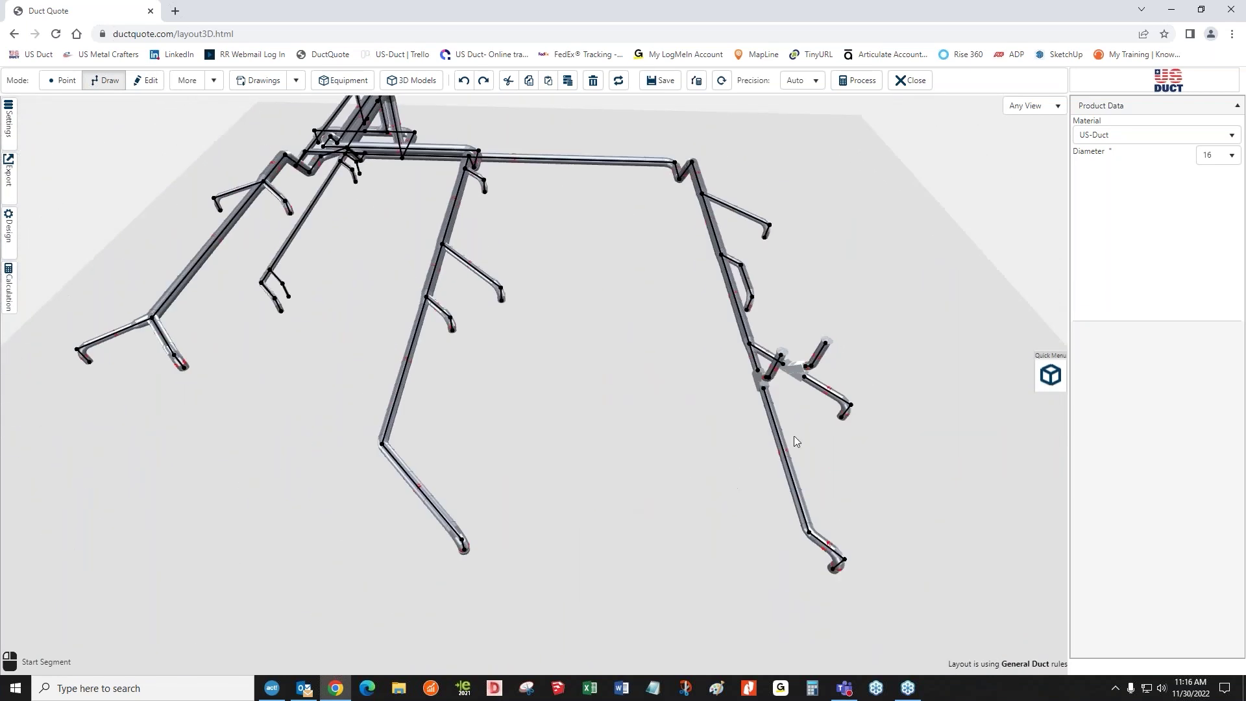